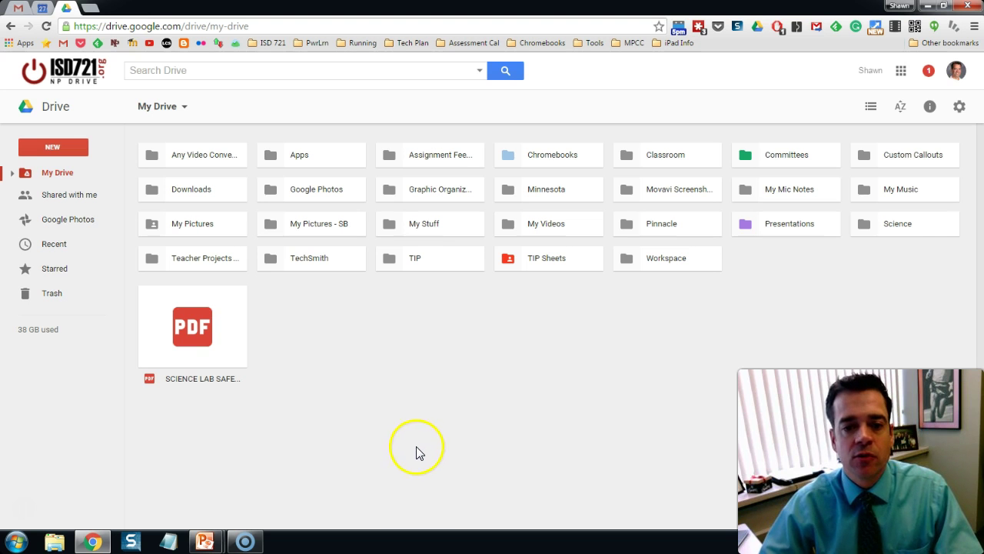
Preview the Science Lab Safety Rules PDF and list its Open with apps
left_click(197, 331)
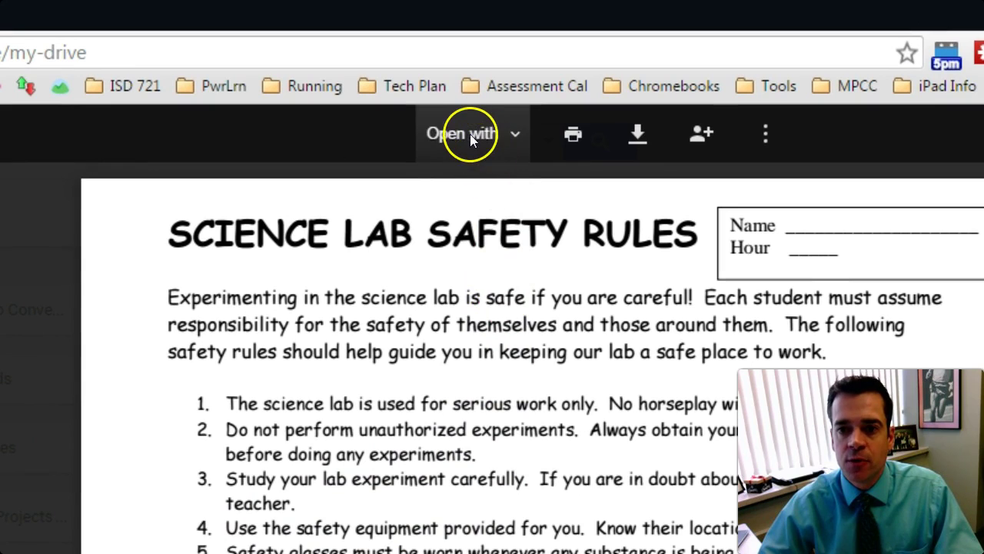
left_click(513, 134)
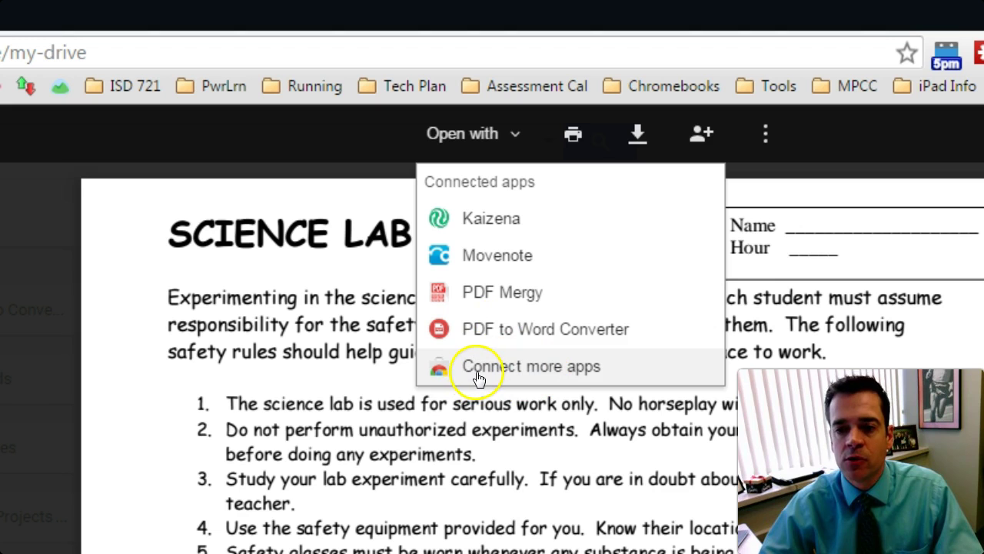
Search the Drive app catalogue for 'Kami' and connect Kami (formerly Notable PDF)
left_click(561, 374)
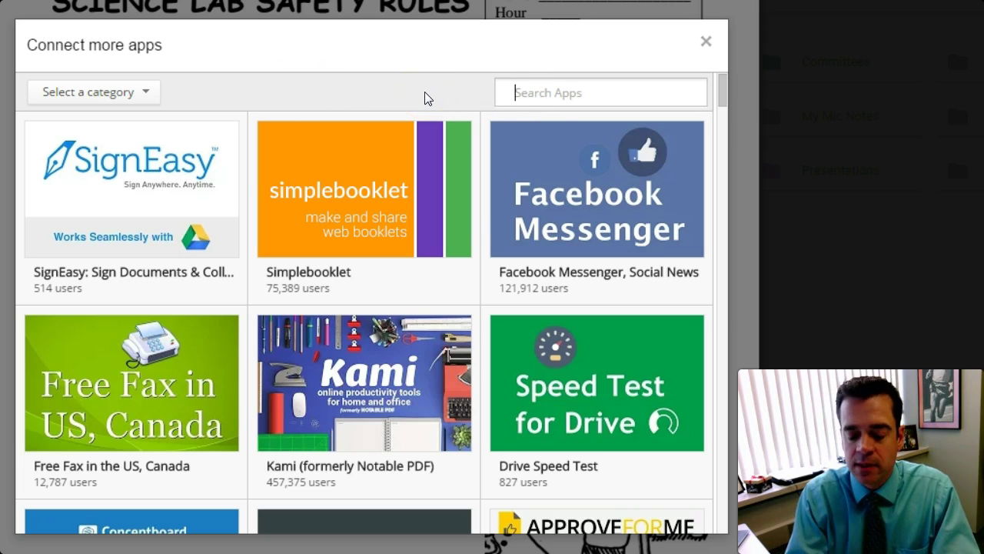
type("Kami")
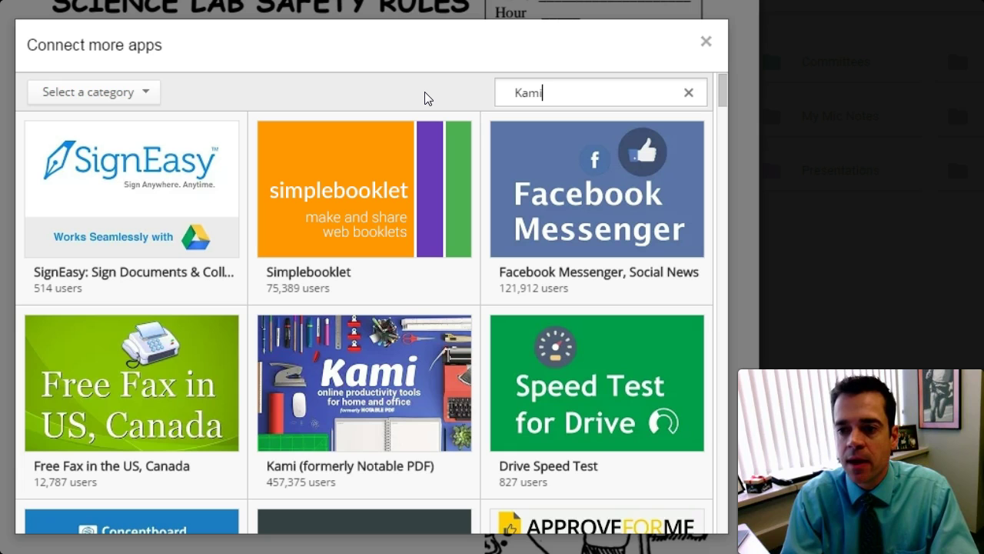
key("Return")
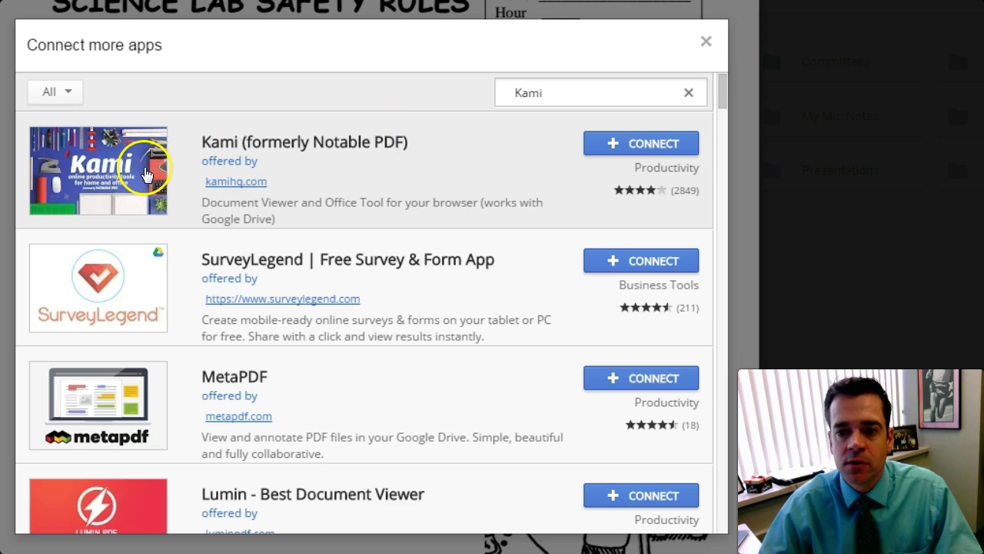
left_click(645, 145)
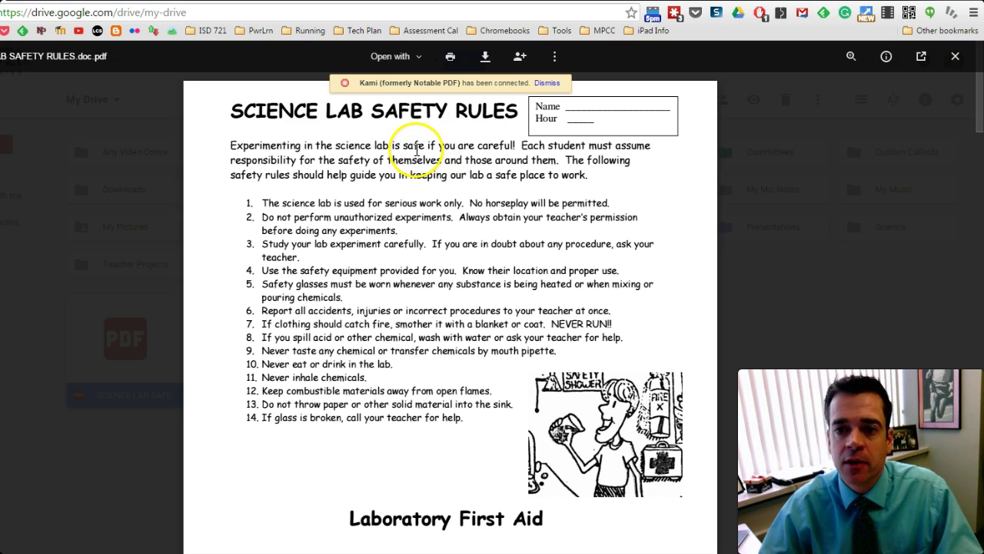
Open the safety rules PDF with Kami (formerly Notable PDF)
left_click(416, 151)
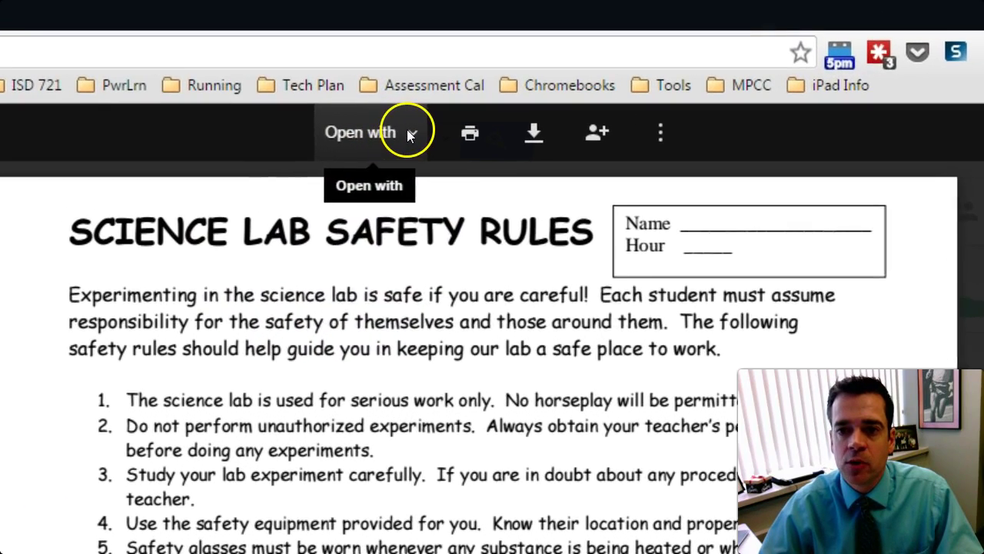
left_click(410, 134)
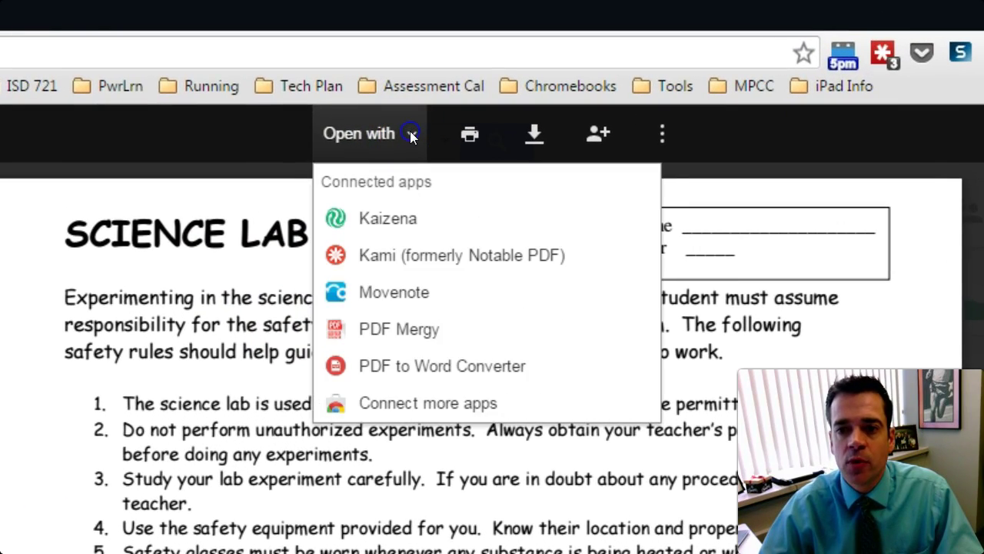
left_click(385, 258)
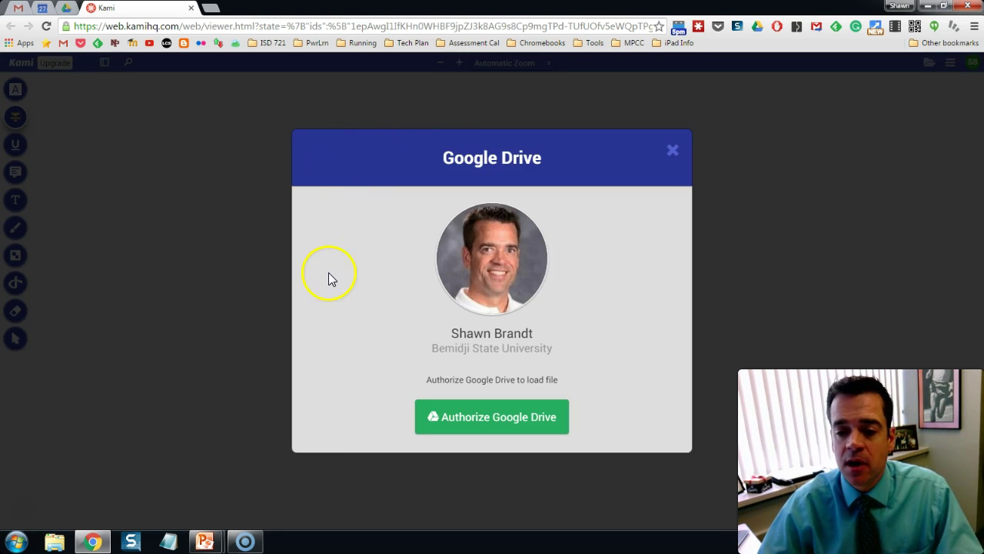
Authorize Kami to access Google Drive and allow the requested permissions
left_click(493, 417)
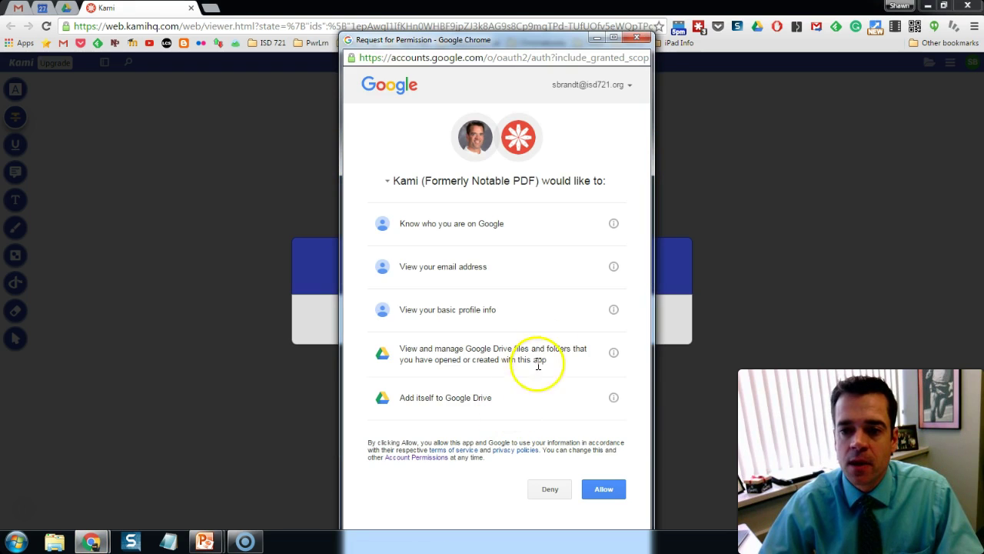
left_click(608, 492)
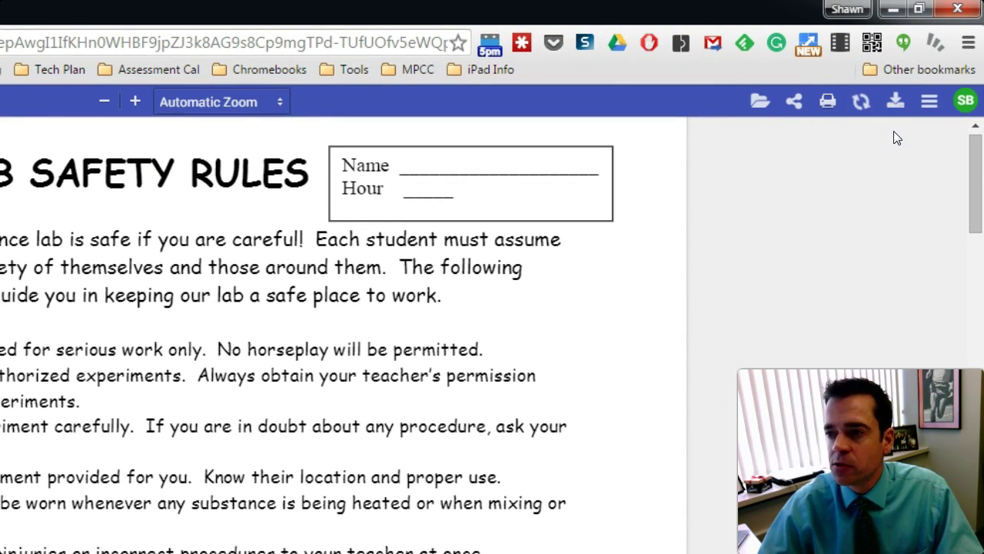
Enable Kami's Auto Save so changes sync to Kami Cloud and Google Drive
left_click(863, 123)
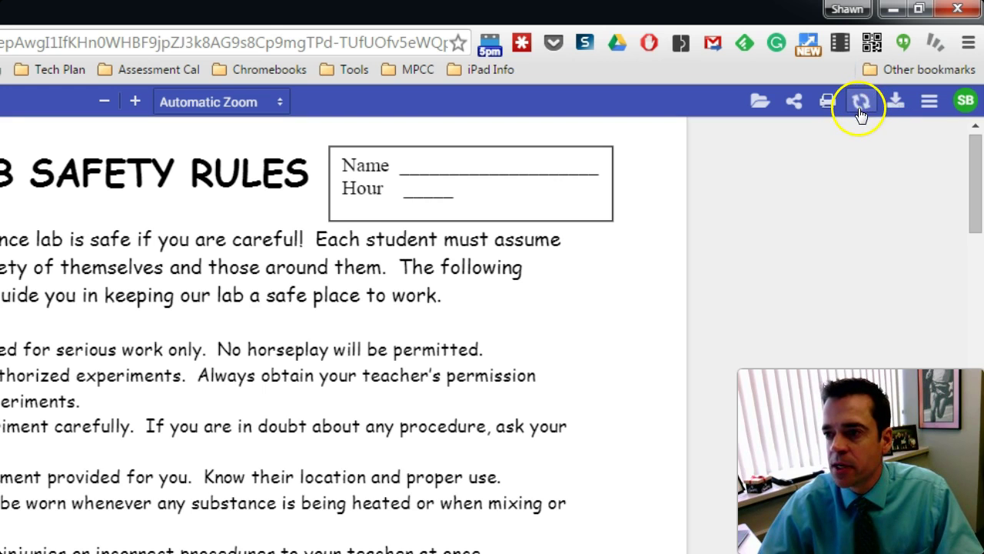
left_click(863, 103)
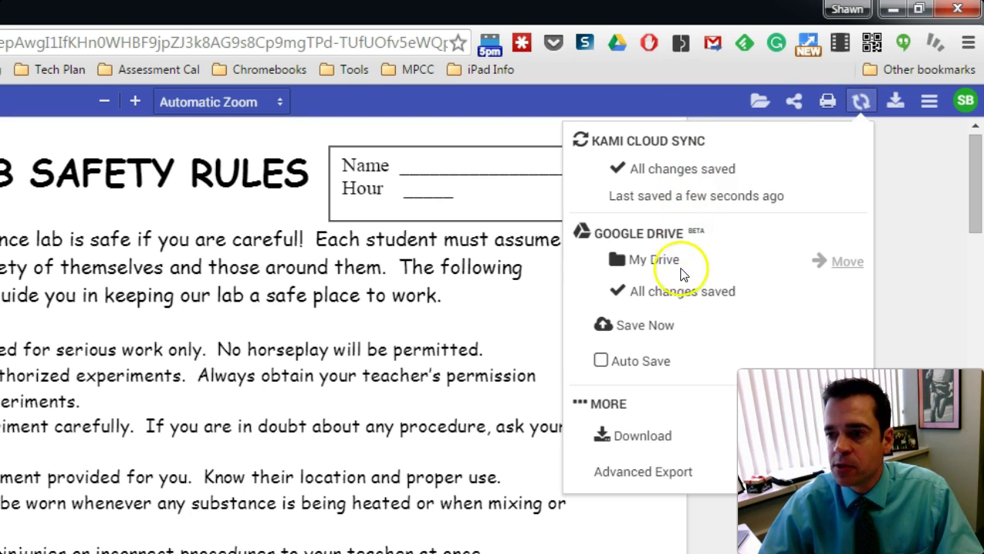
left_click(601, 362)
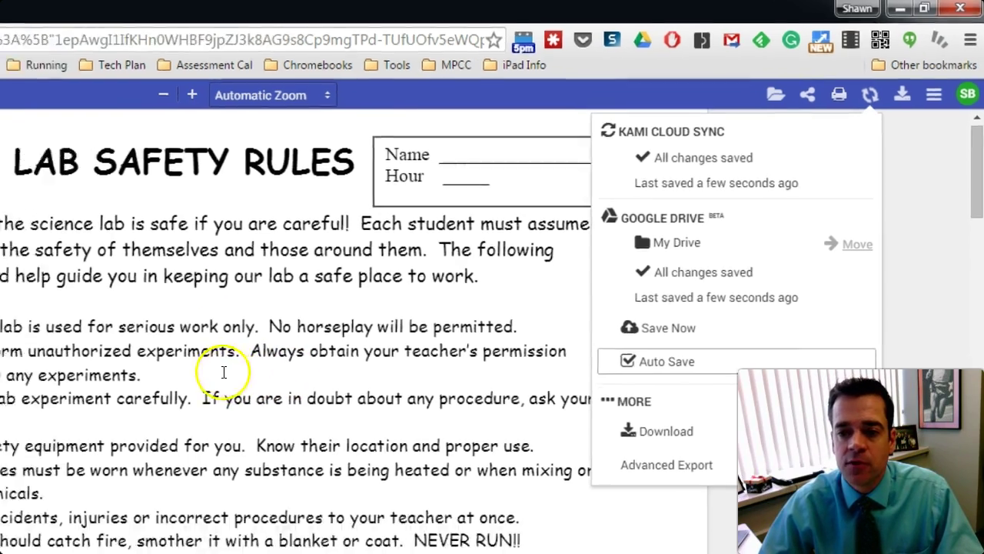
left_click(219, 372)
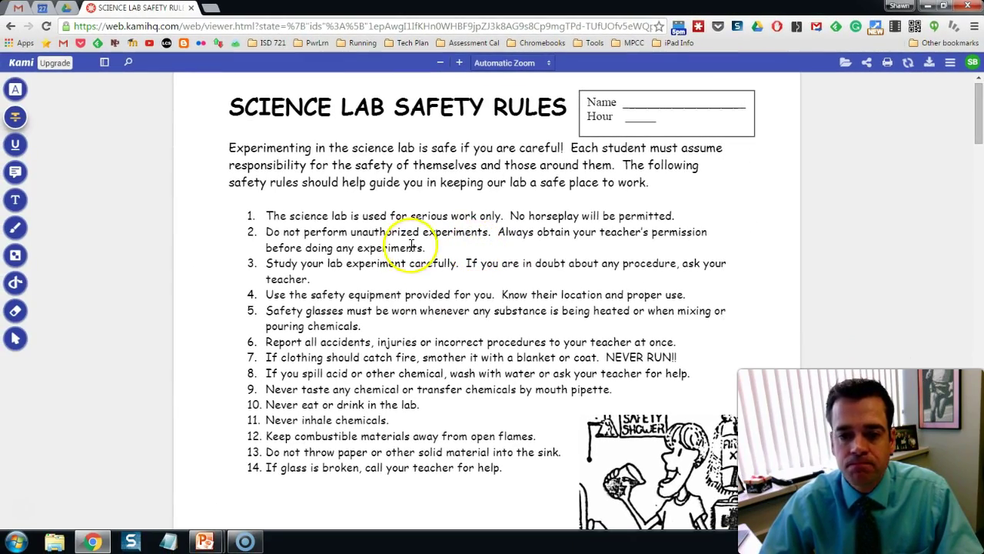
Highlight the document's opening safety sentence in yellow
left_click(13, 92)
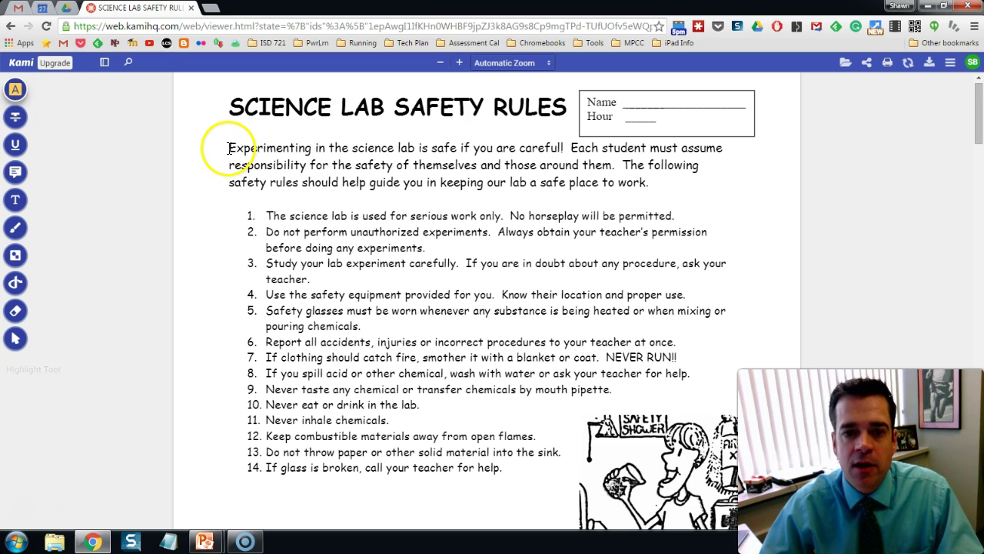
left_click_drag(228, 148, 400, 144)
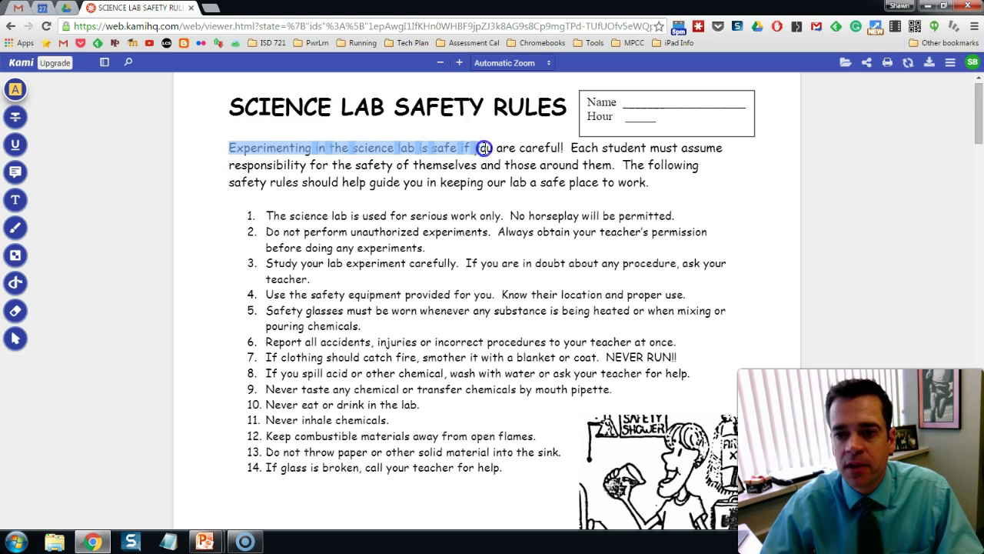
left_click_drag(567, 148, 569, 148)
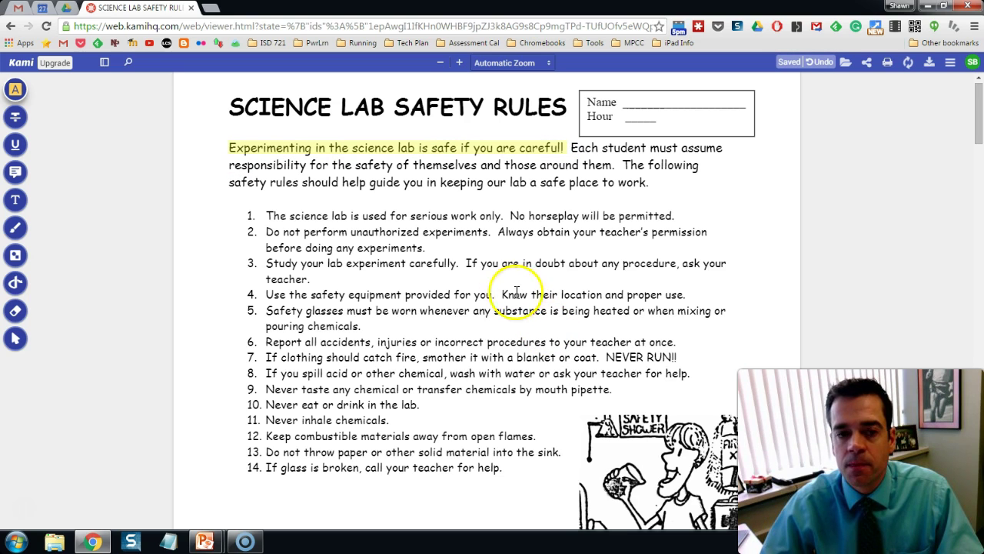
Strike through 'The science lab' in rule 1 in red
mouse_move(14, 124)
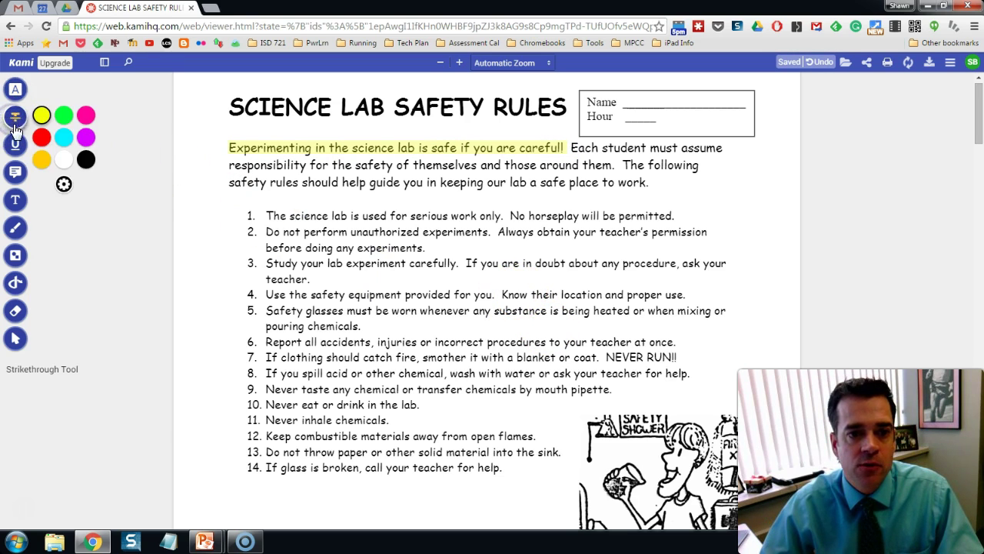
left_click(52, 138)
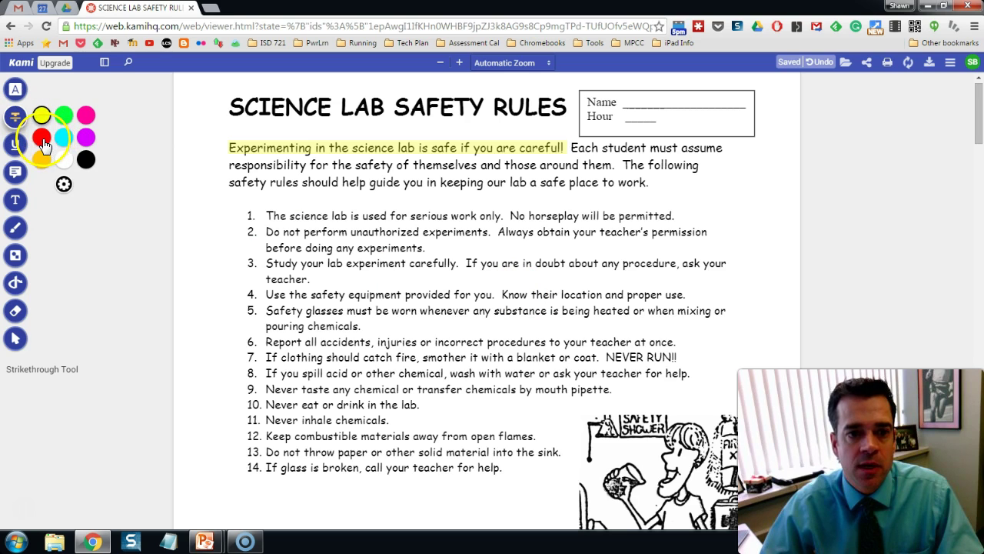
left_click_drag(231, 209, 348, 213)
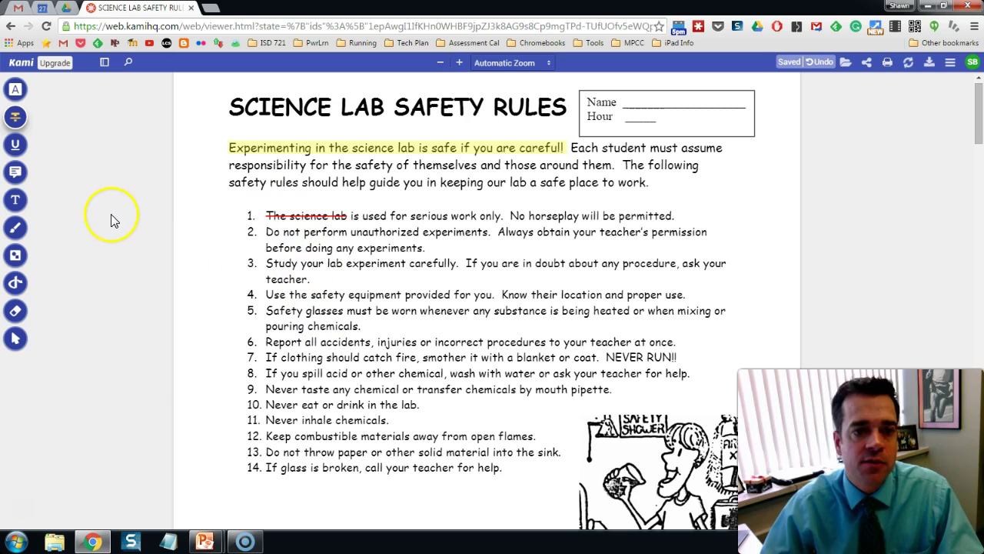
Underline 'If you are in doubt about any procedure' in rule 3 in green
left_click(15, 144)
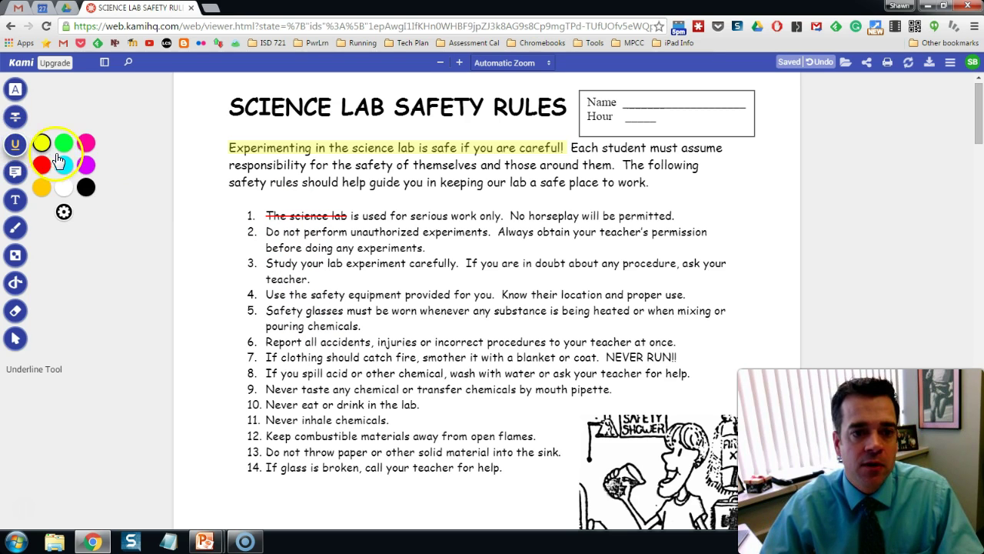
left_click(64, 150)
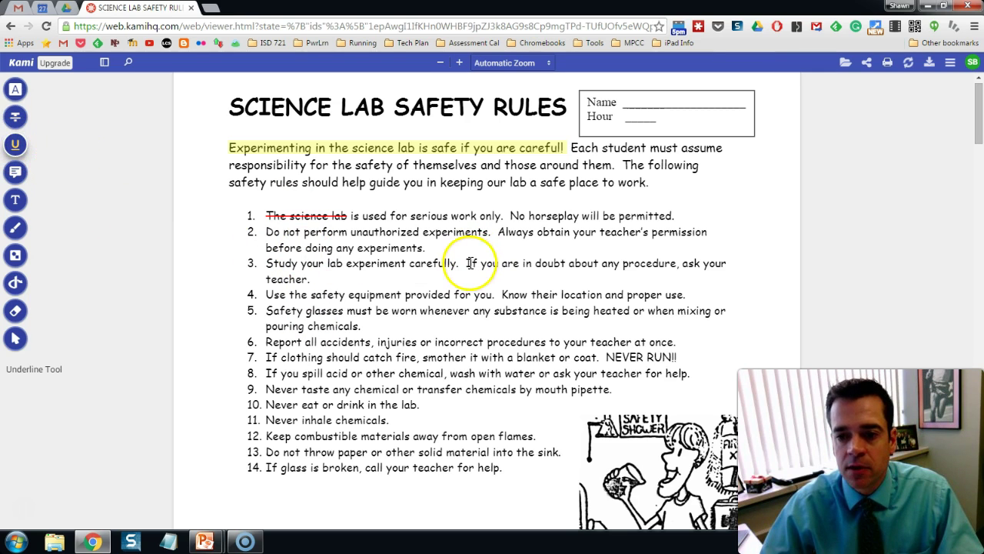
left_click_drag(475, 263, 676, 263)
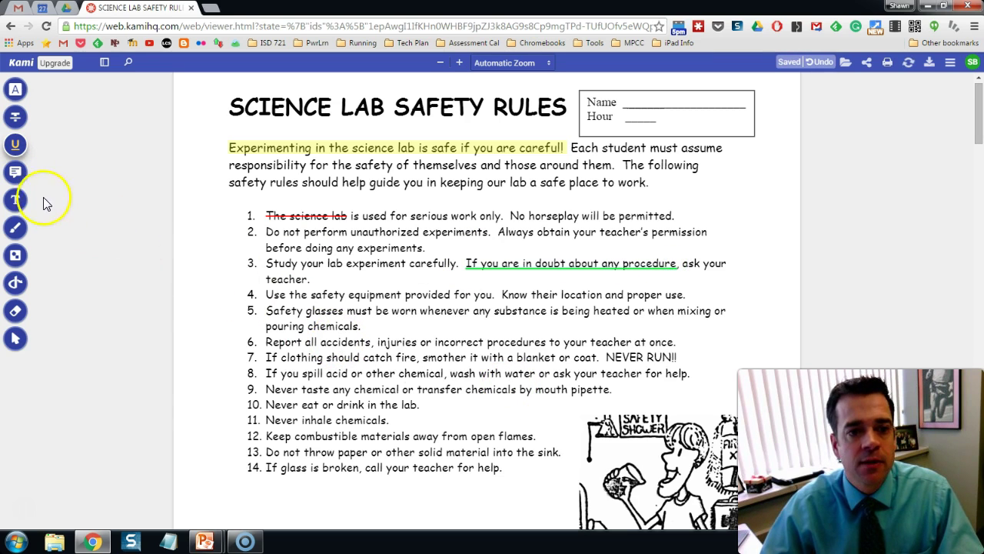
Pin a red comment with the pasted text on the cartoon student's shirt
left_click(14, 173)
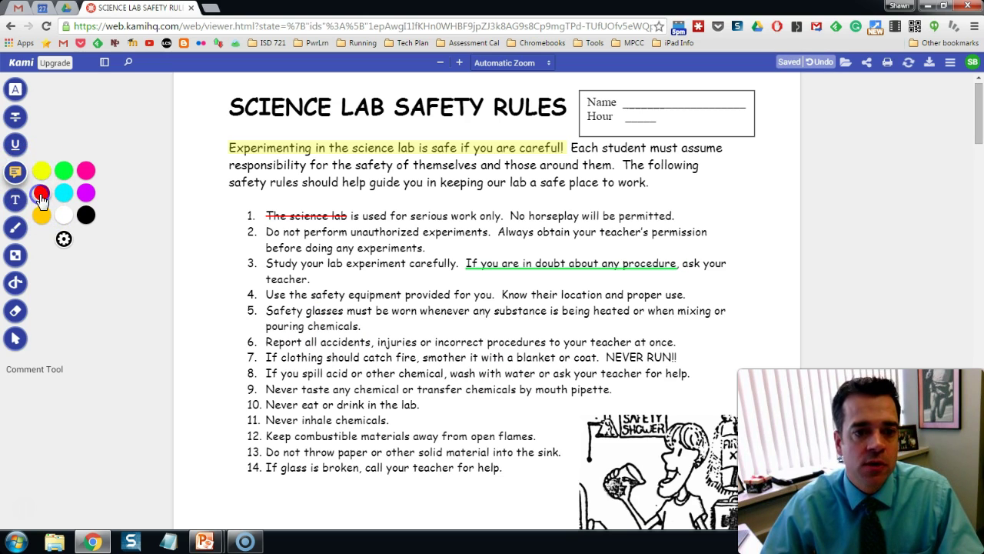
left_click(42, 193)
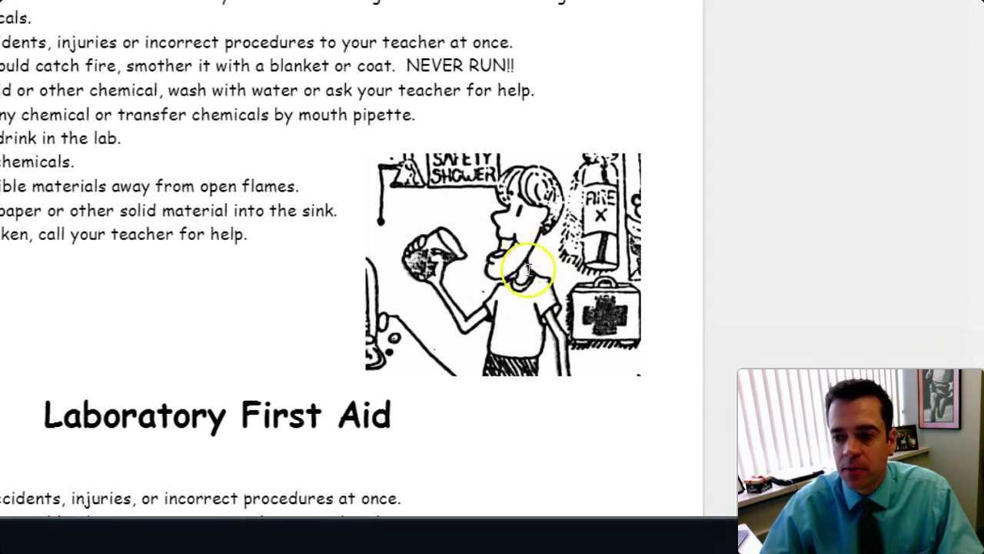
left_click(507, 313)
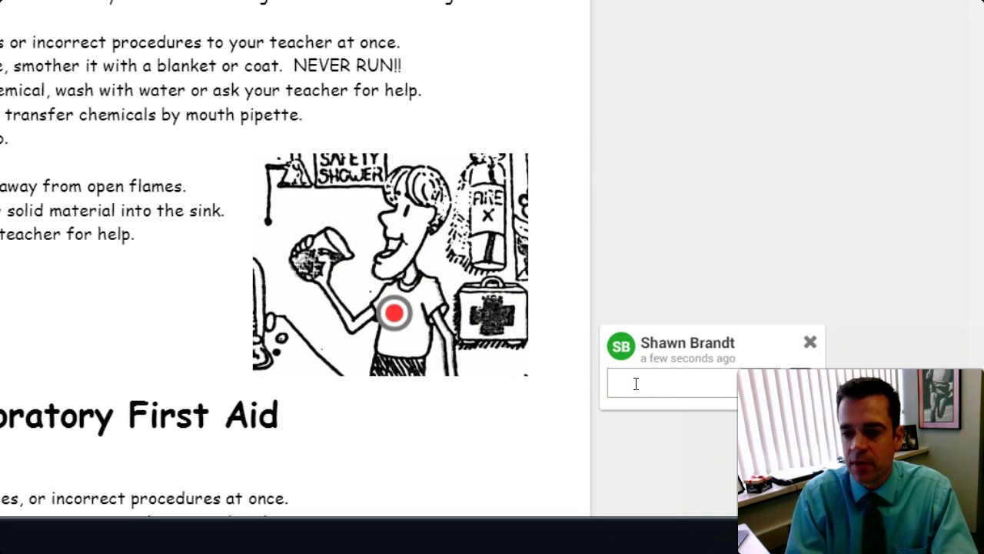
key("ctrl+v")
key("ctrl+Return")
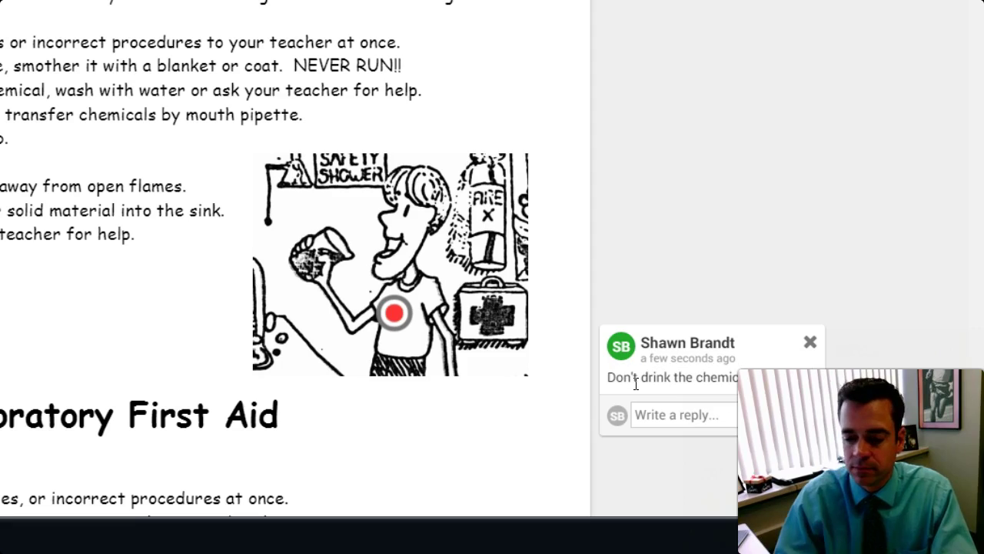
left_click(436, 237)
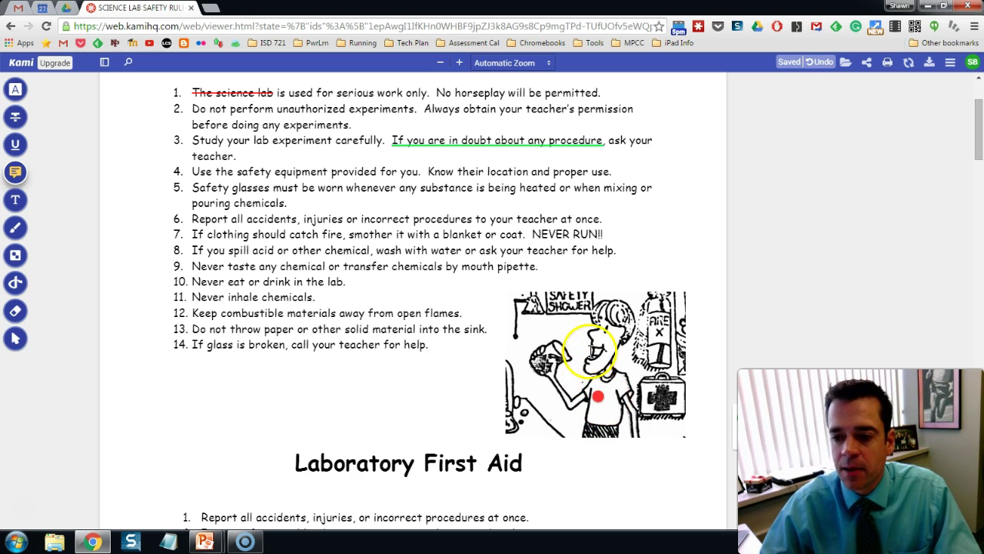
Insert the text 'I can insert text here.' after 'pouring chemicals.' in rule 5
left_click(16, 201)
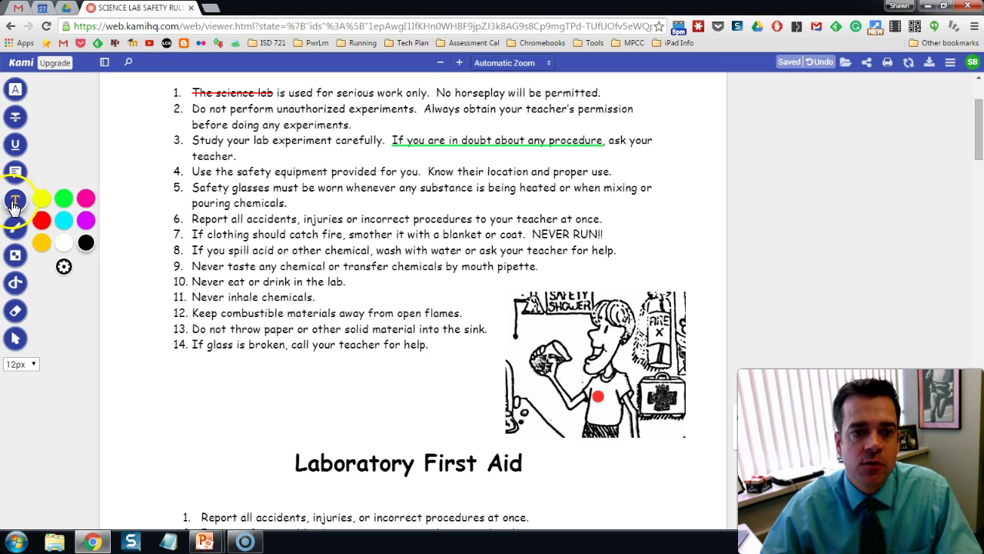
left_click(306, 202)
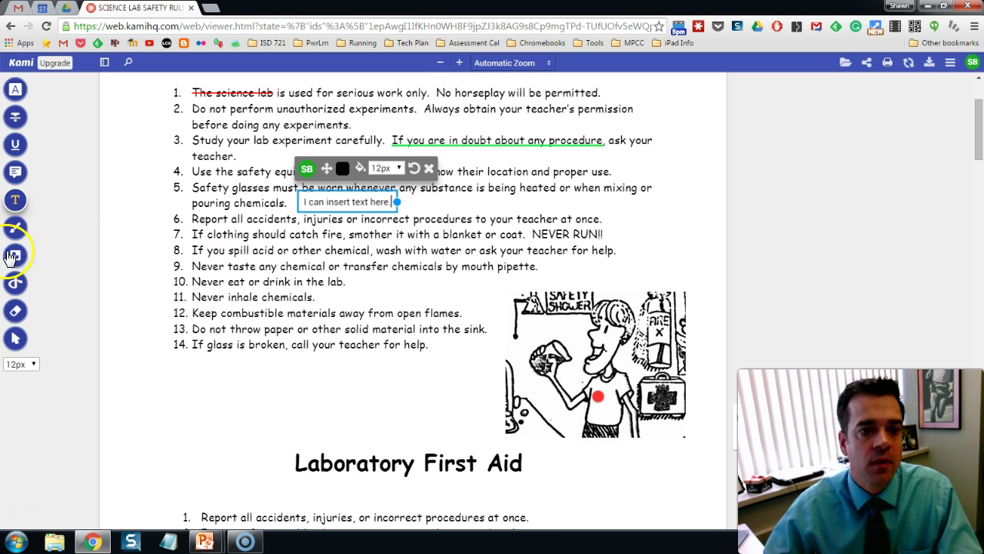
type(".")
Draw a black freehand loop around the Laboratory First Aid heading
left_click(16, 227)
mouse_move(319, 428)
left_mouse_down()
mouse_move(259, 455)
mouse_move(488, 512)
mouse_move(556, 455)
mouse_move(387, 429)
mouse_move(312, 432)
left_mouse_up()
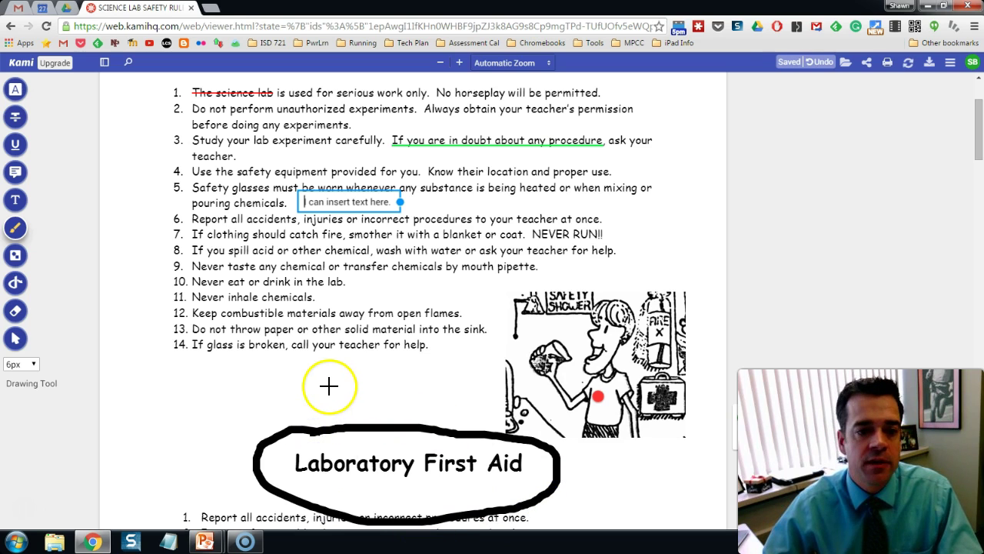
left_click(59, 249)
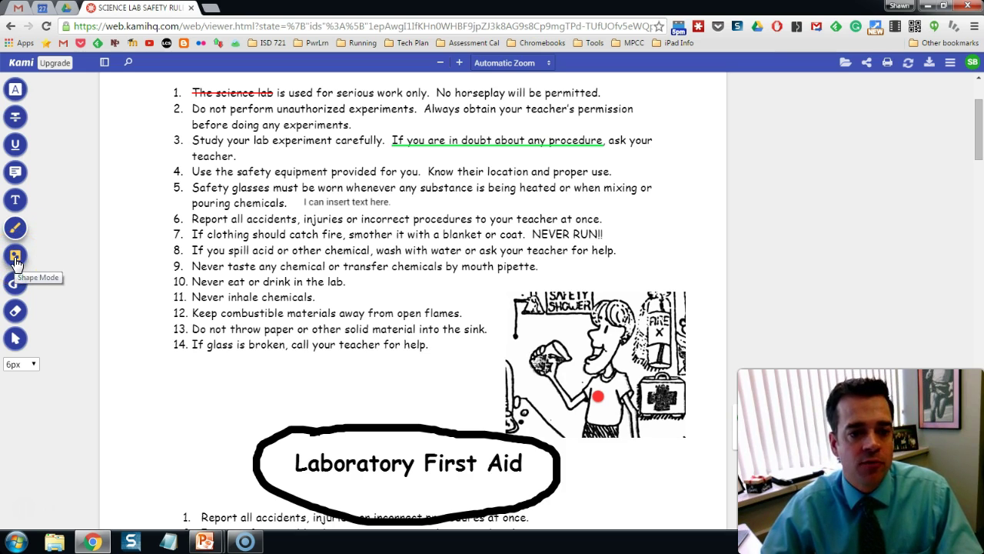
left_click(15, 288)
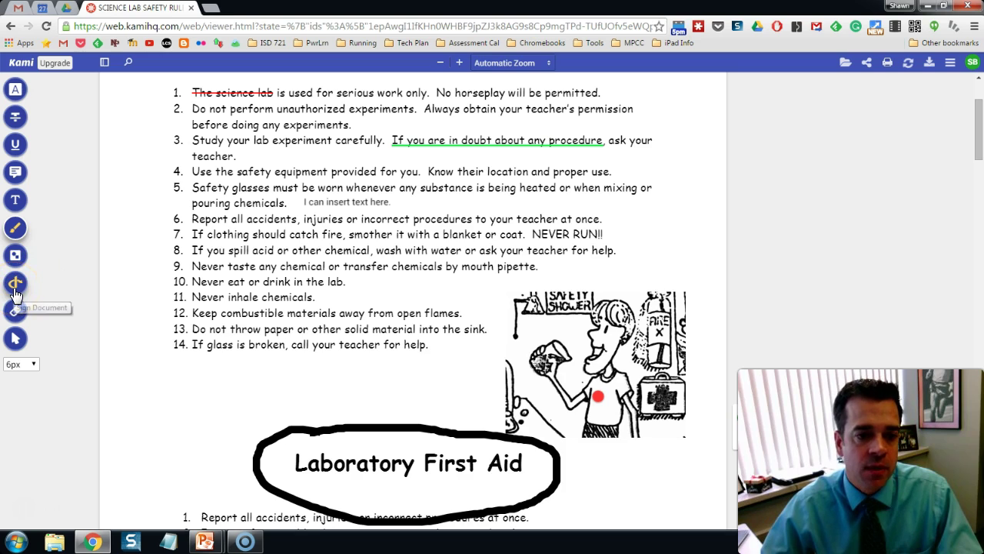
left_click(16, 311)
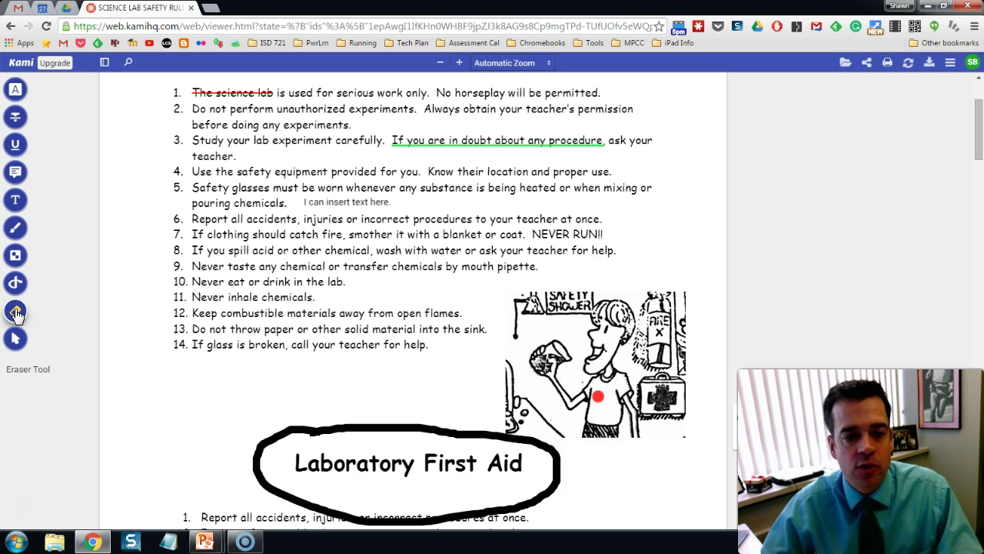
Erase the loop around Laboratory First Aid and move the red comment pin up onto the student's face
left_click(302, 431)
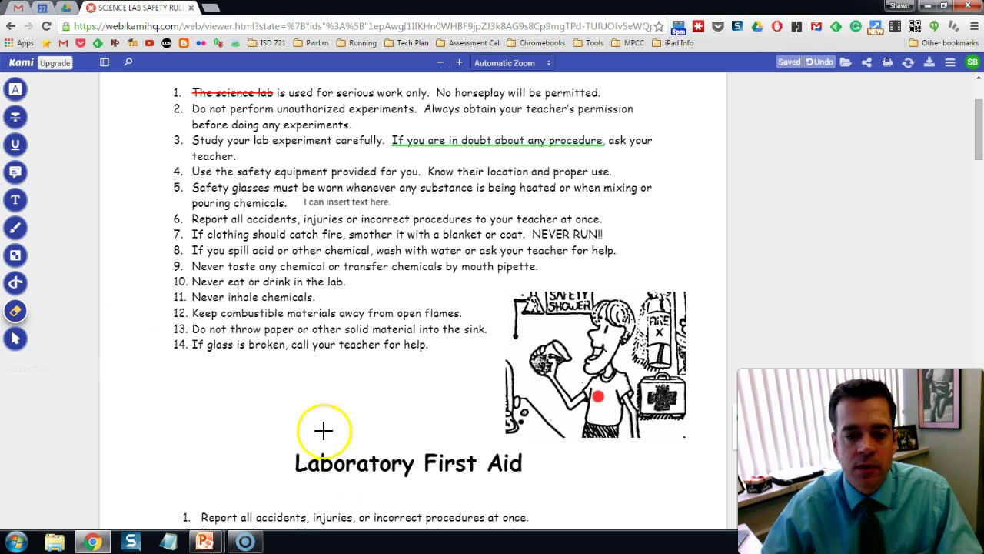
left_click(35, 346)
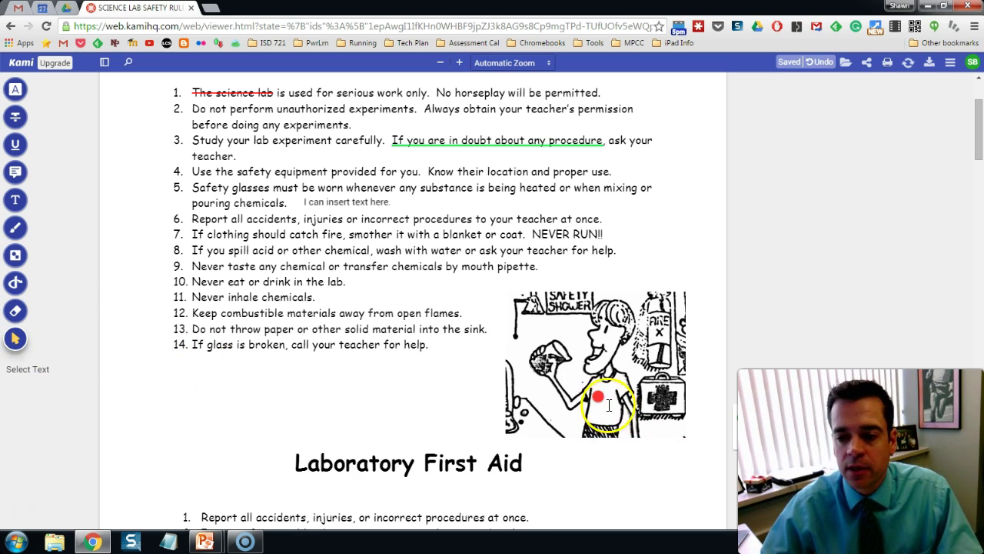
mouse_move(599, 396)
left_mouse_down()
mouse_move(616, 373)
mouse_move(610, 337)
mouse_move(559, 327)
mouse_move(542, 366)
left_mouse_up()
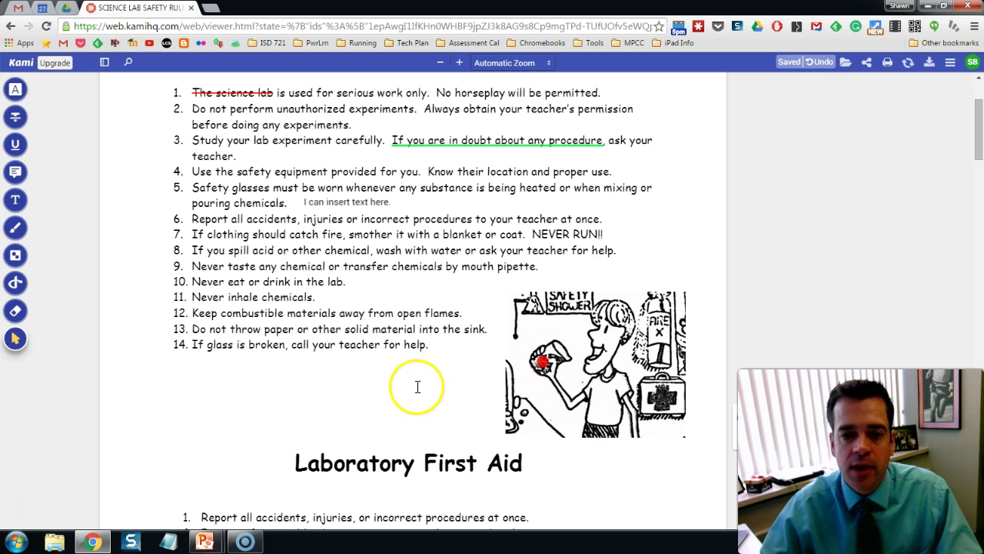
scroll(454, 369, "up", 2)
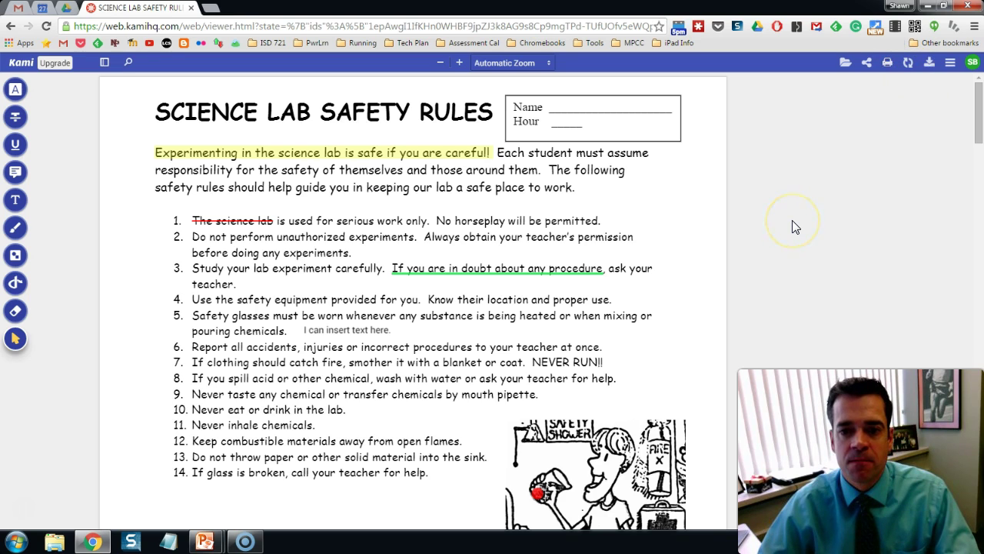
Close Kami and reopen the safety PDF preview in Drive to check the saved annotations
left_click(191, 8)
key("Escape")
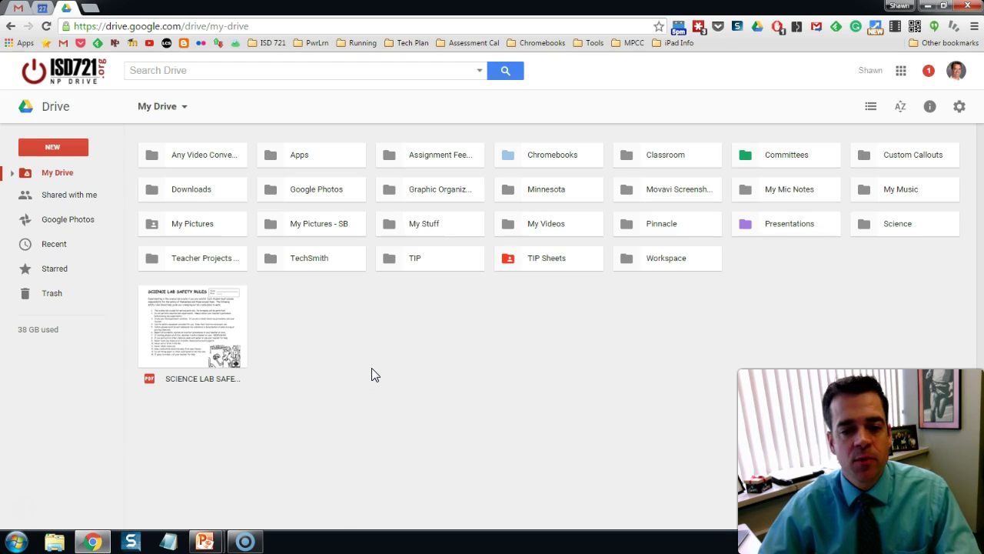
double_click(199, 328)
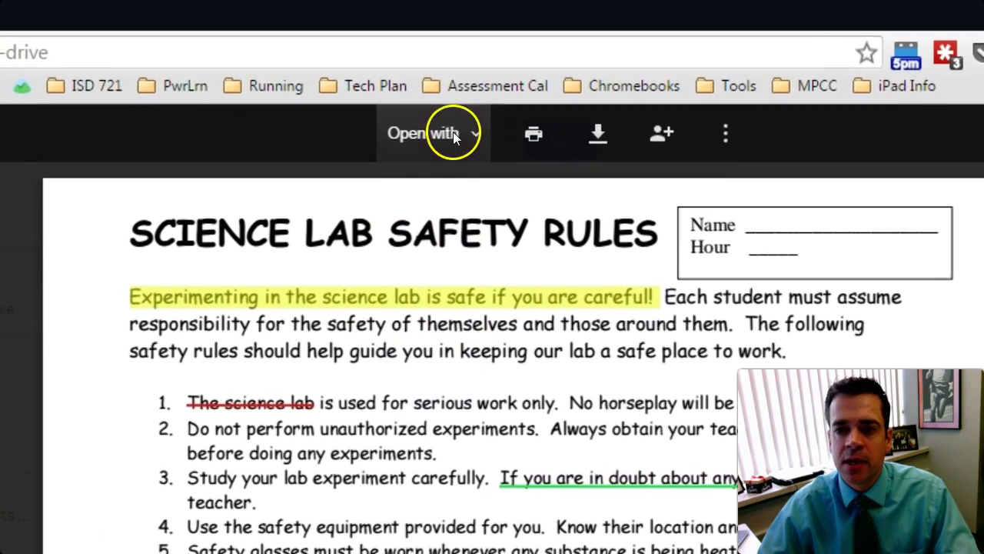
Reopen the lab safety PDF from Drive in Kami (formerly Notable PDF) to confirm its saved annotations
left_click(455, 134)
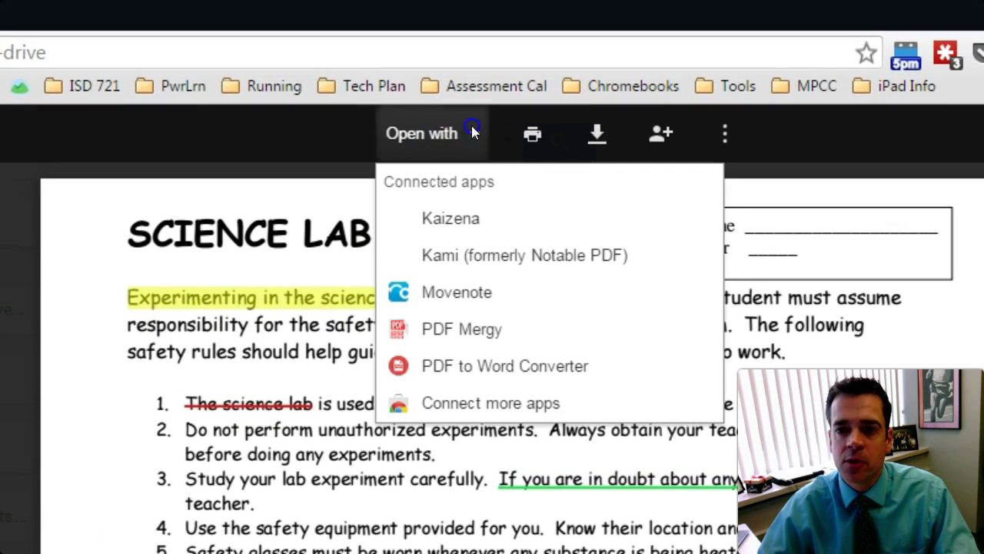
left_click(452, 260)
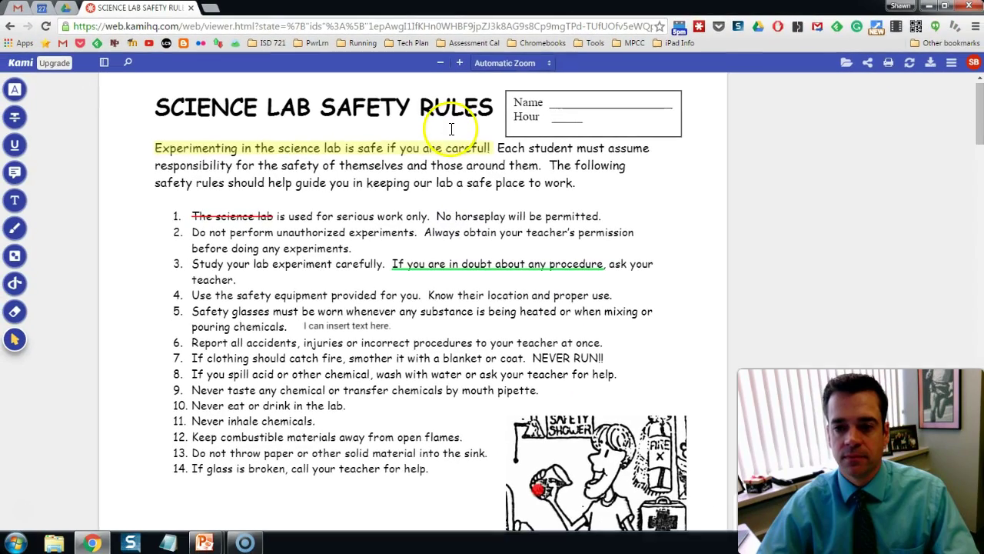
scroll(451, 129, "down", 3)
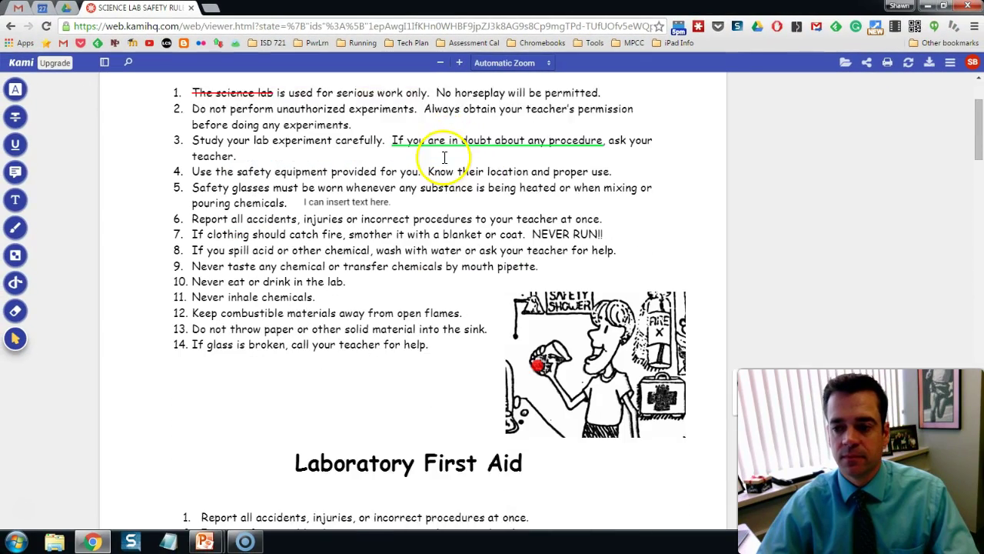